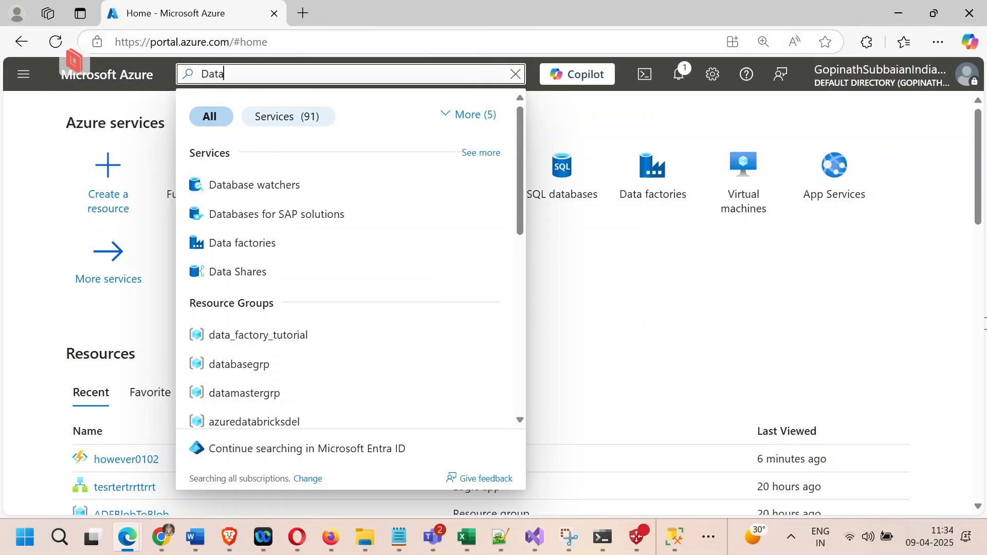
Find the Data factories service and start creating a new data factory
type("fa")
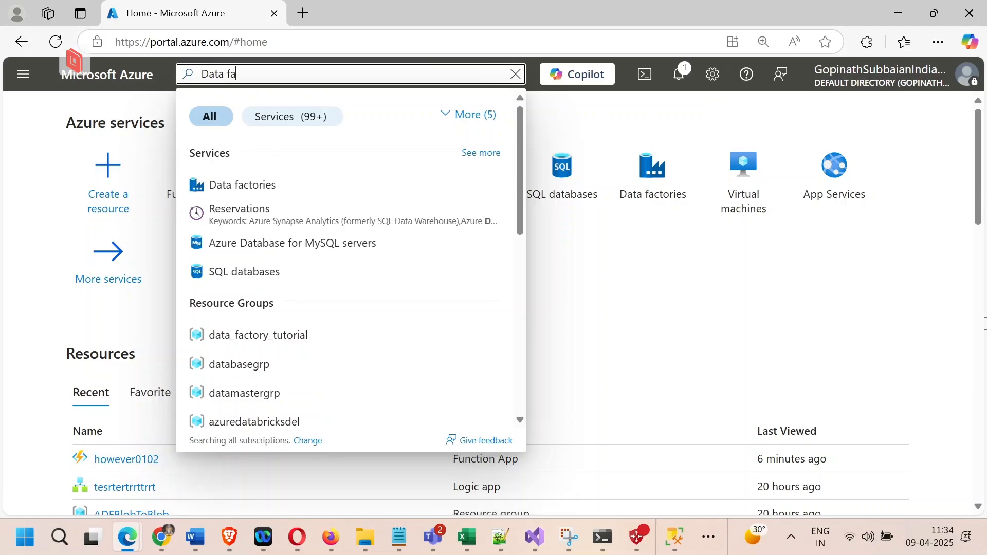
key("Up")
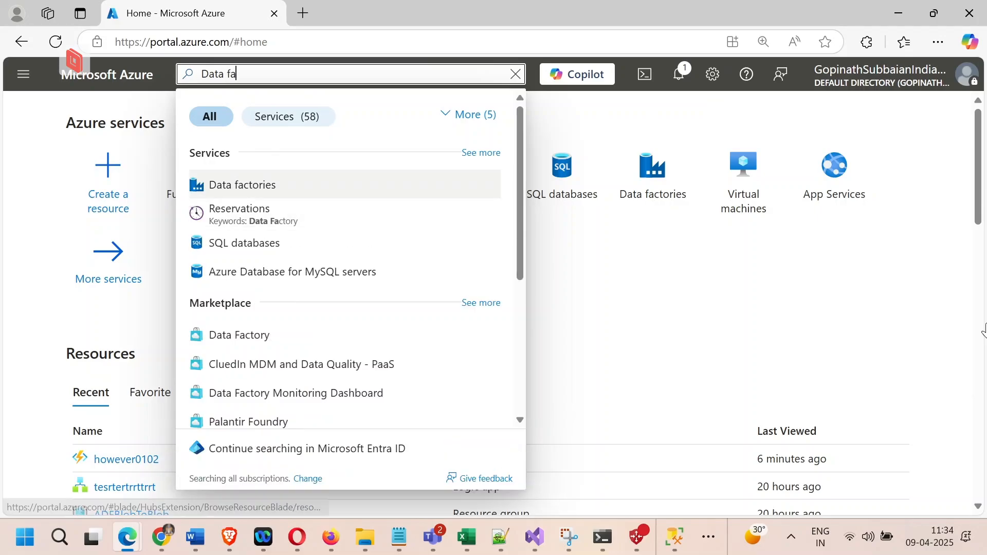
key("Return")
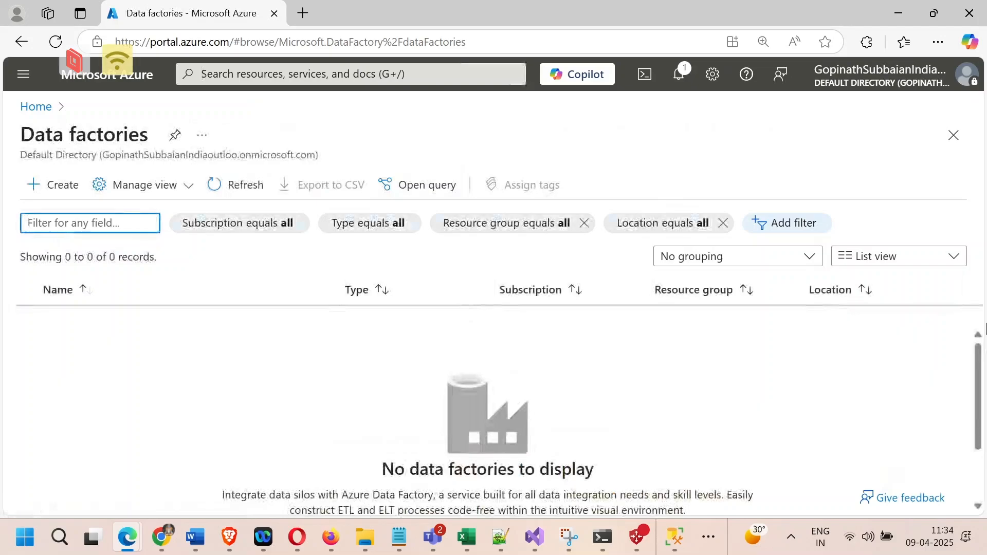
scroll(983, 329, "down", 2)
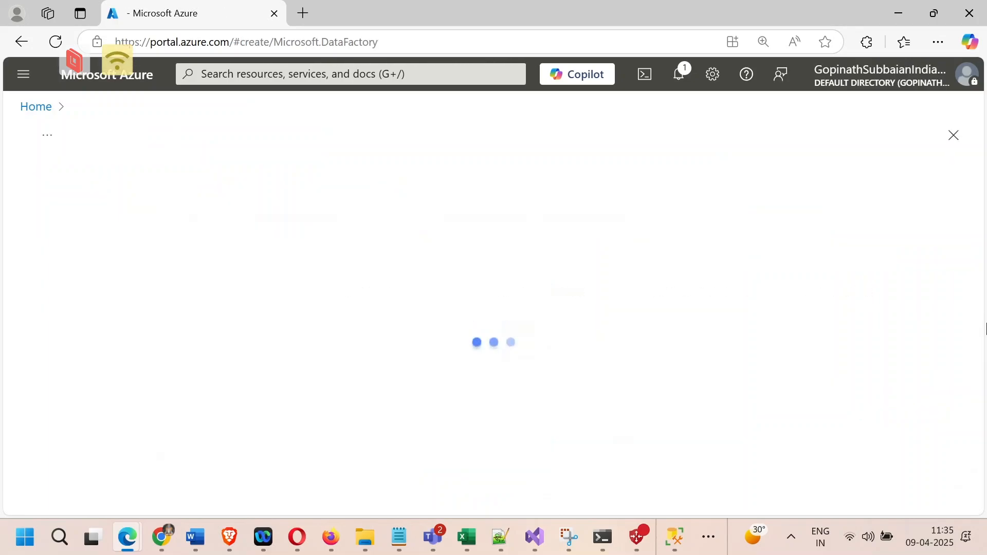
scroll(986, 329, "down", 2)
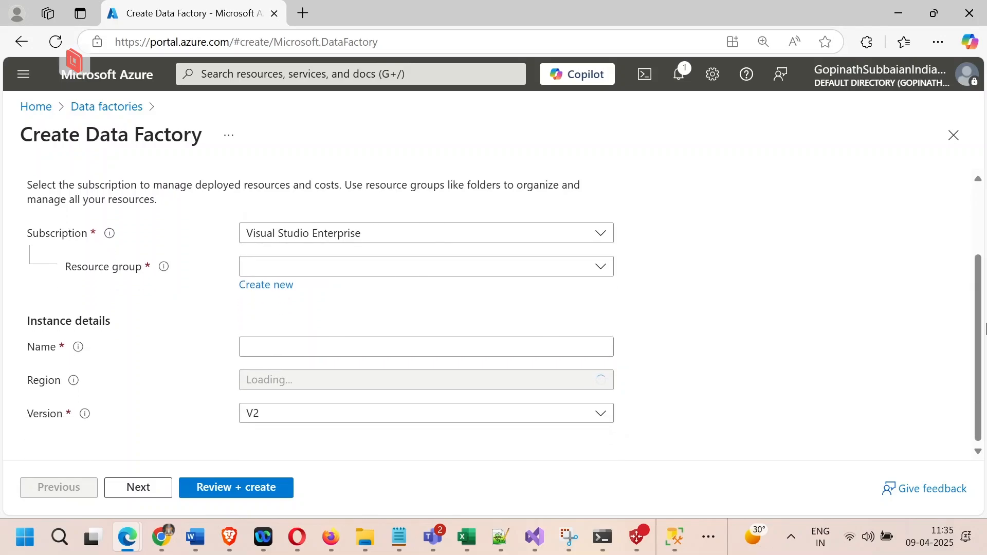
Choose the existing resource group ADFBlobToBlob and enter newdatafactory as the data factory name
left_click(600, 266)
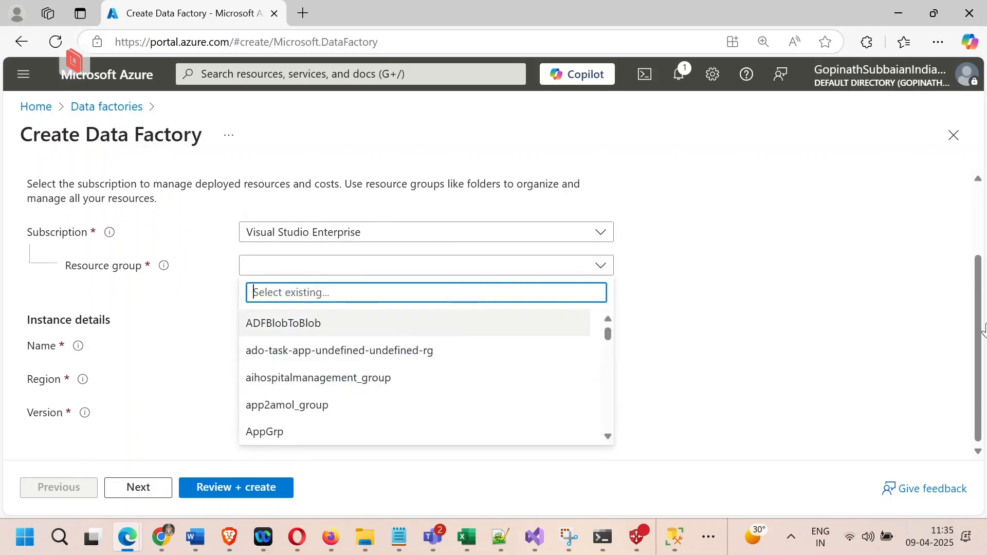
key("Return")
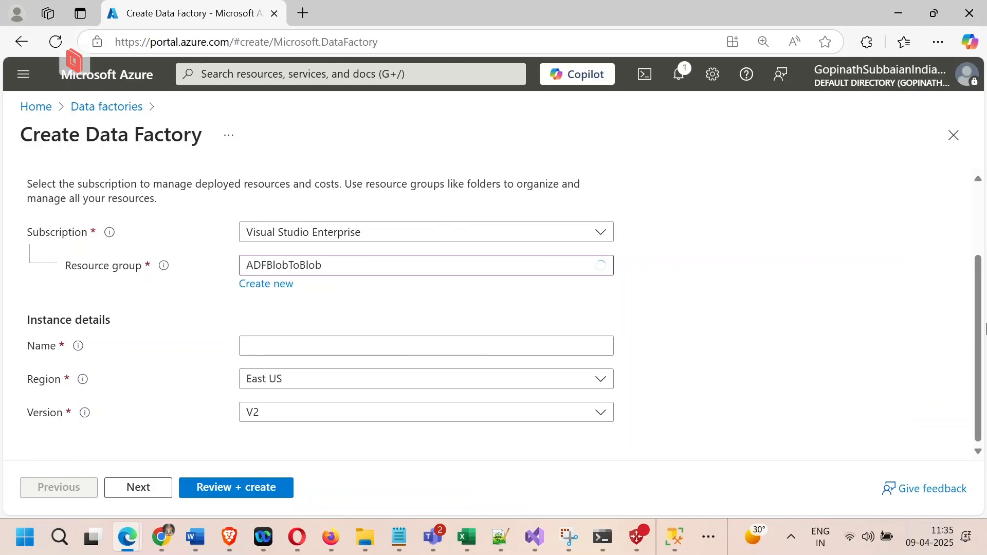
left_click(426, 346)
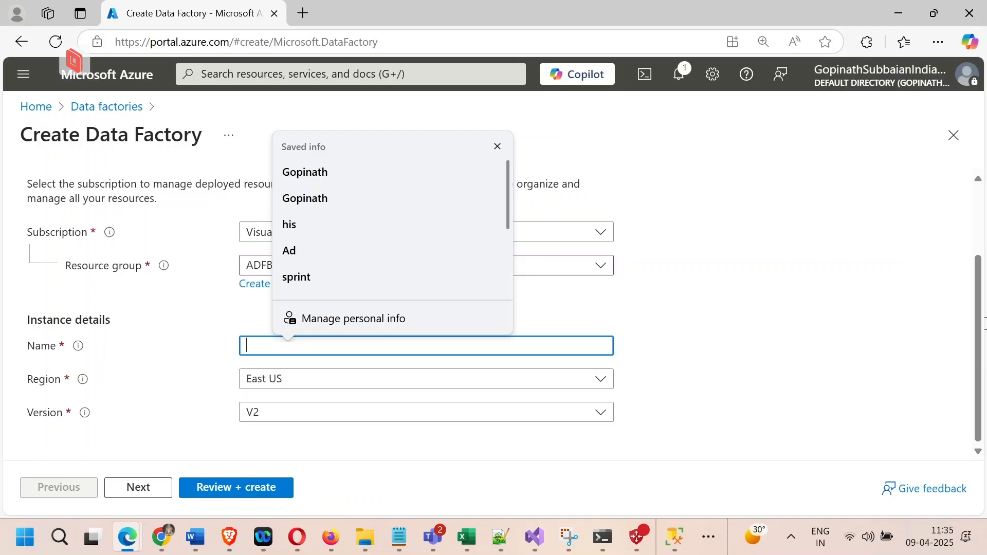
type("new")
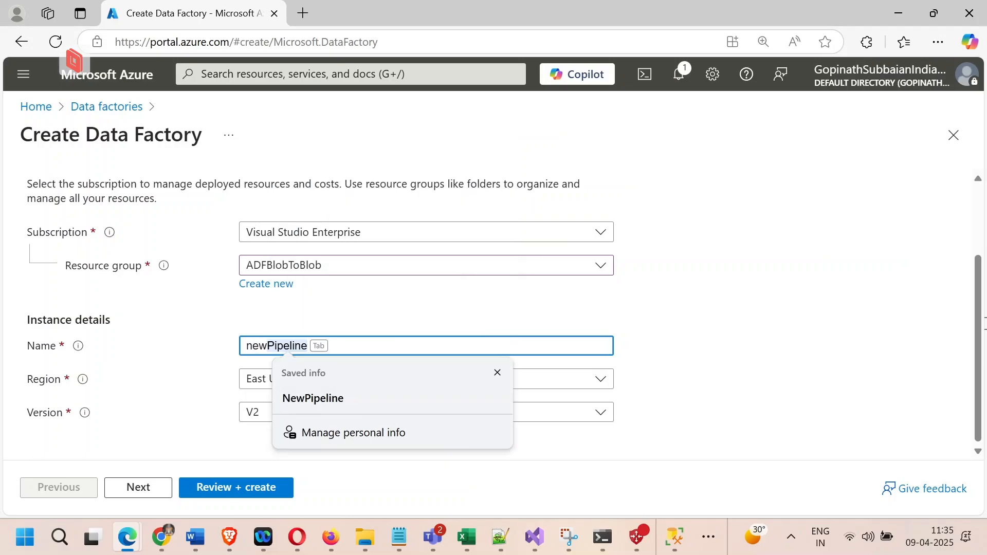
type("dataf")
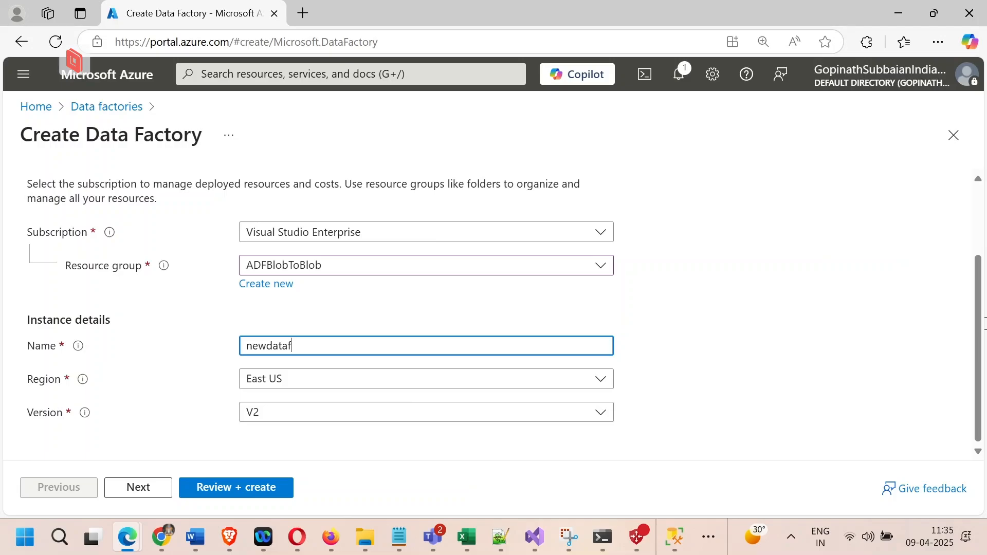
type("actory")
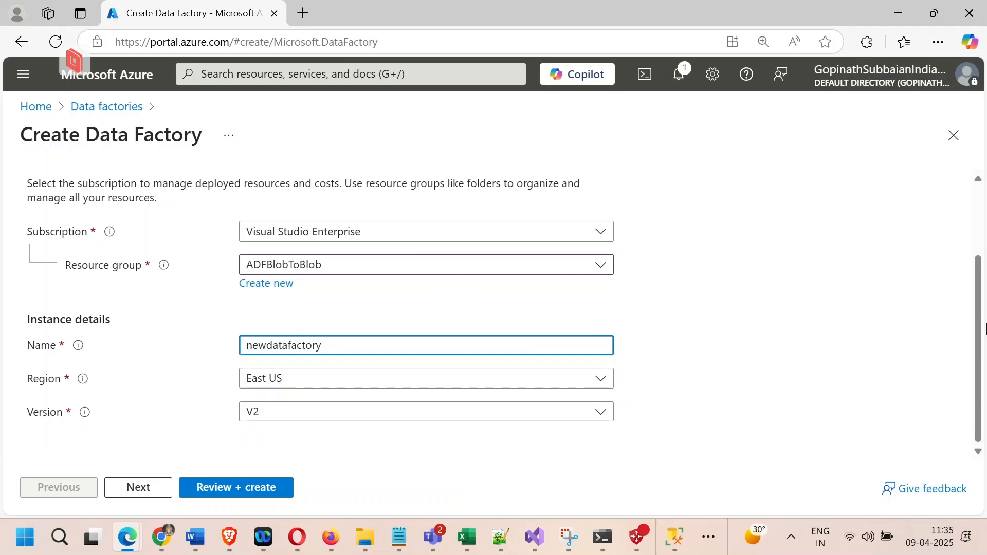
Review the basic project and instance details of the data factory and check the entered name's availability
scroll(985, 330, "up", 1)
scroll(985, 332, "up", 2)
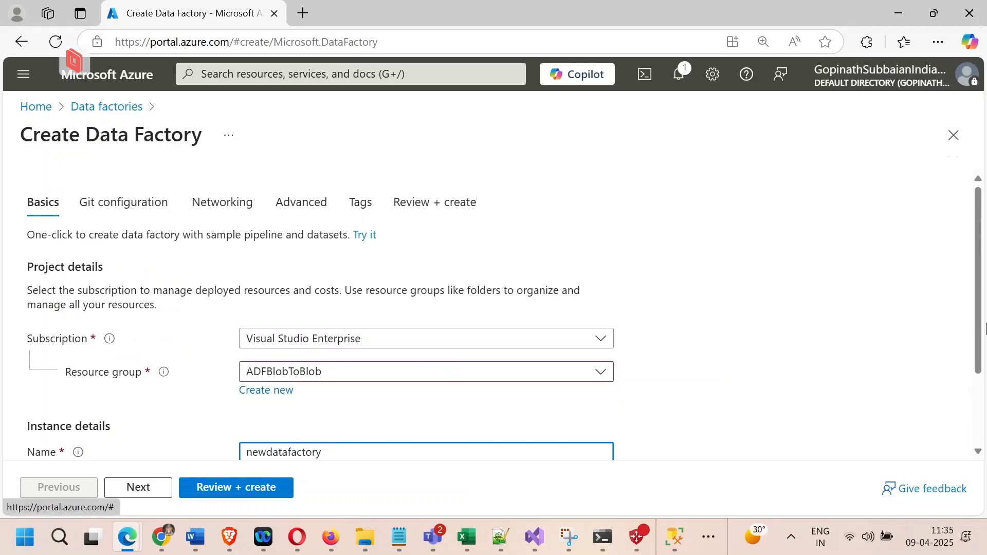
scroll(984, 332, "down", 2)
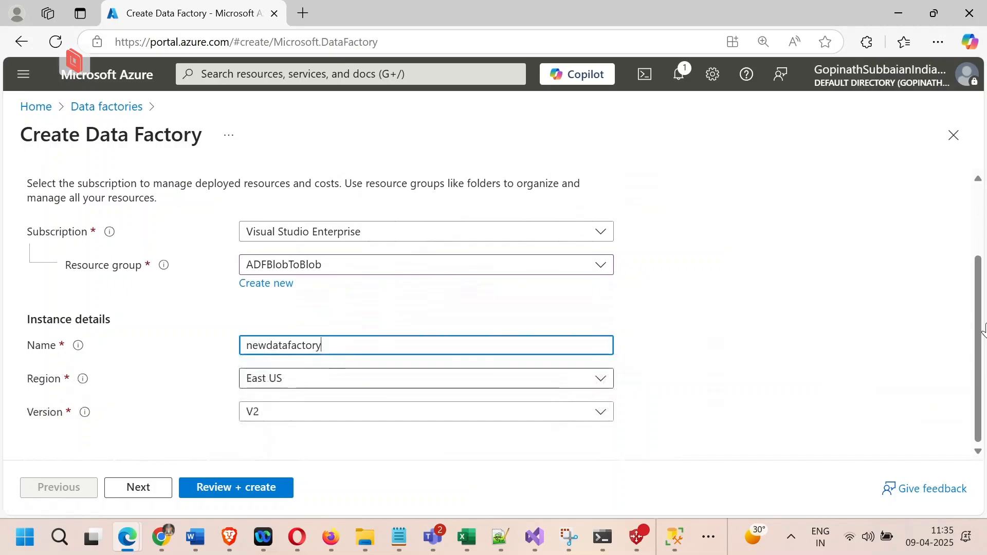
scroll(983, 331, "up", 2)
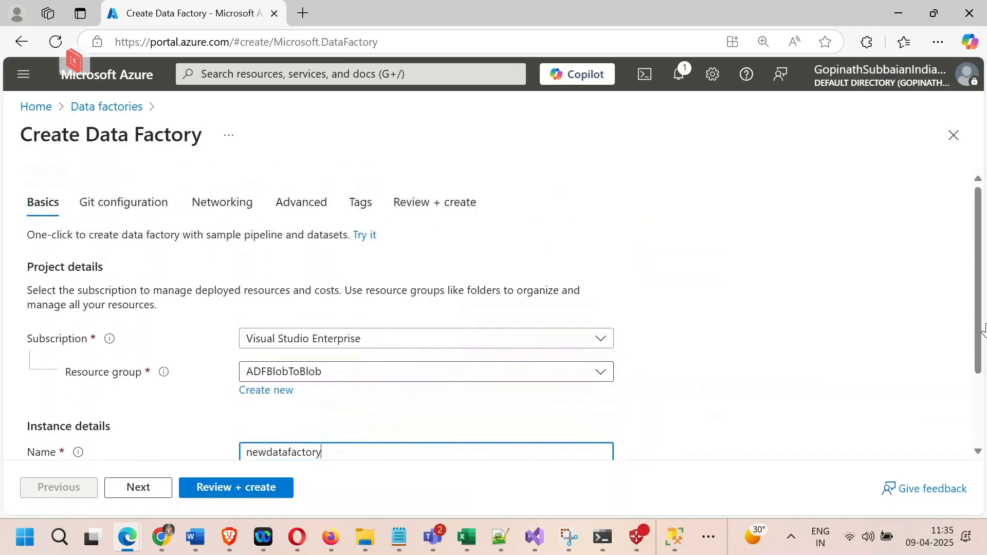
scroll(985, 331, "down", 2)
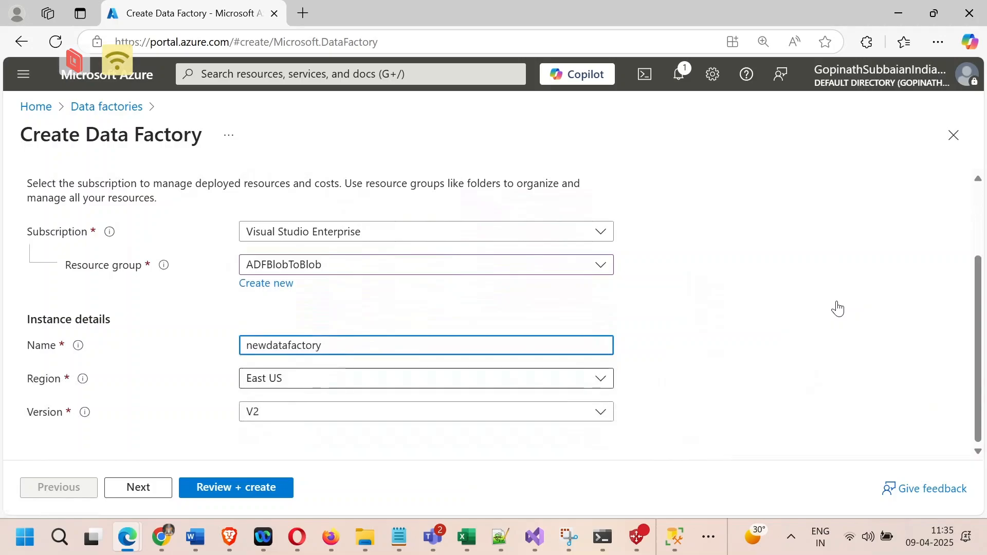
scroll(838, 309, "up", 2)
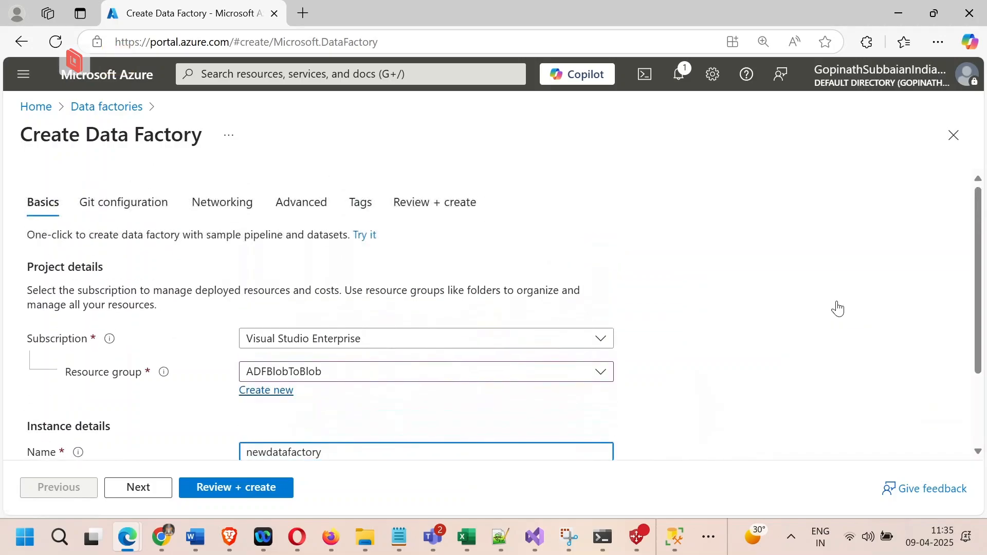
scroll(838, 308, "down", 2)
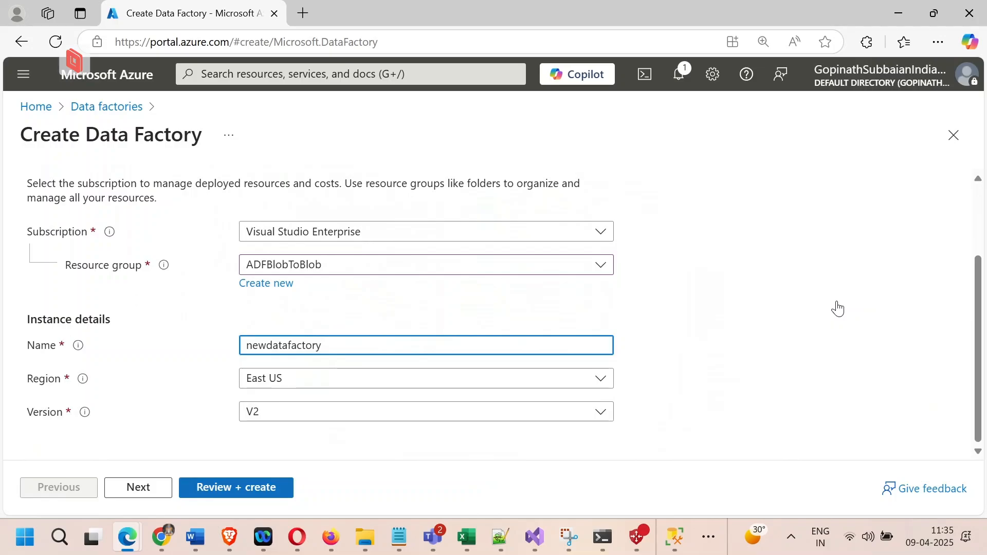
left_click(839, 309)
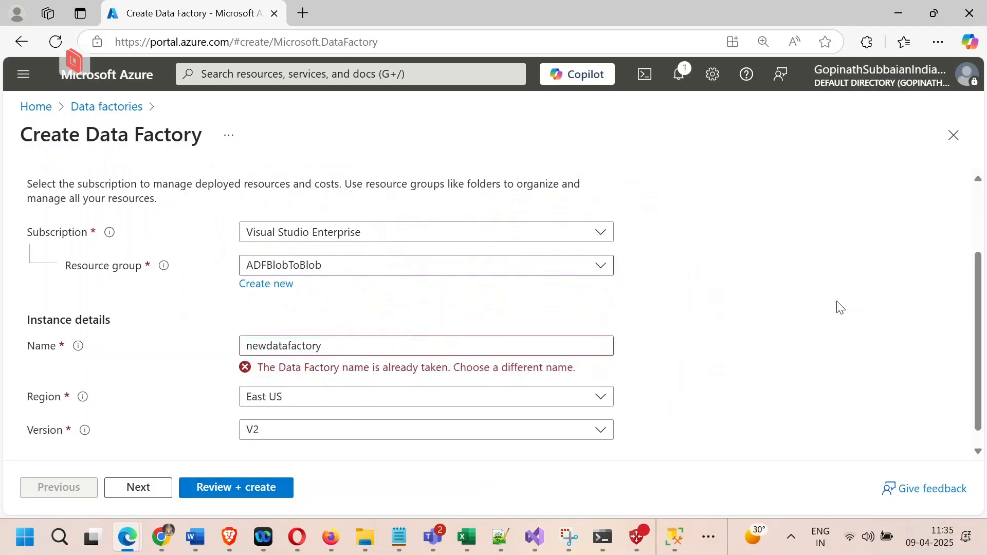
Change the data factory name to newdatafactory9019 and have it validated
left_click(426, 346)
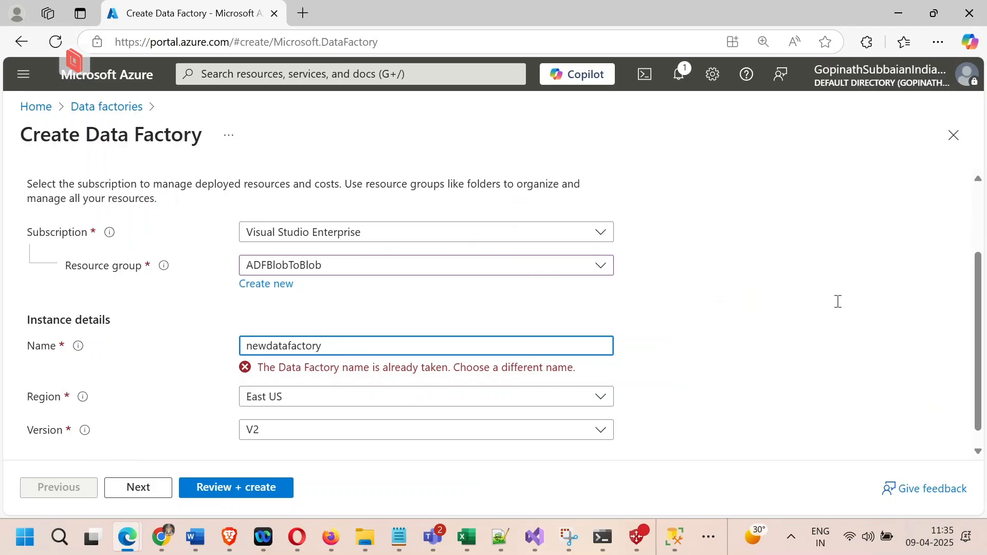
type("9019")
left_click(840, 308)
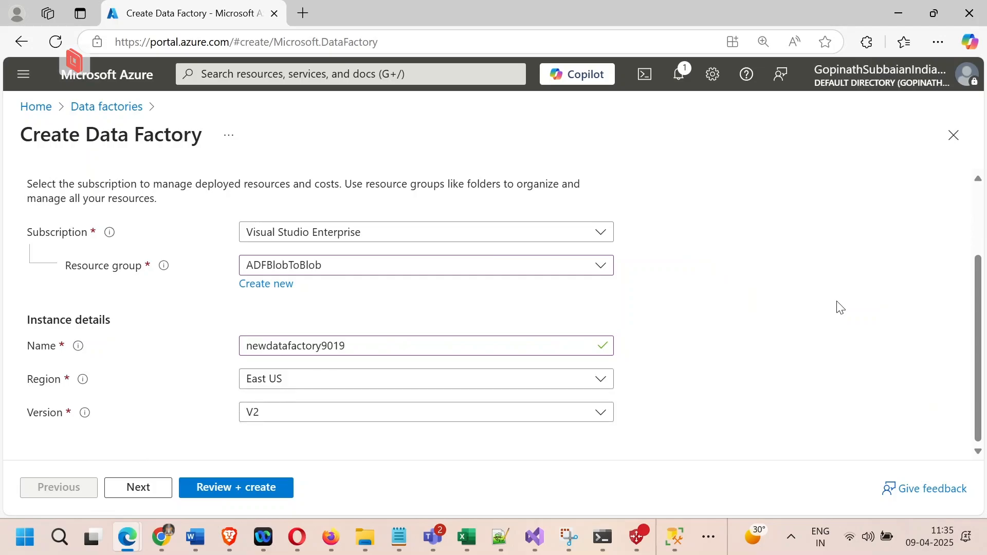
Turn off Configure Git later to inspect the Azure DevOps repository fields, and turn the option back on
scroll(838, 309, "up", 3)
scroll(838, 309, "down", 3)
scroll(838, 309, "up", 3)
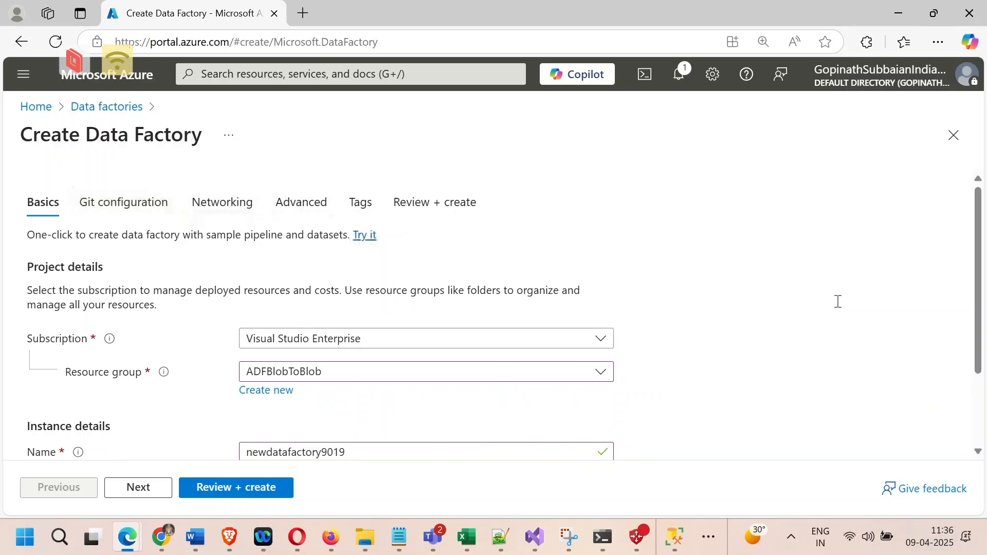
left_click(124, 202)
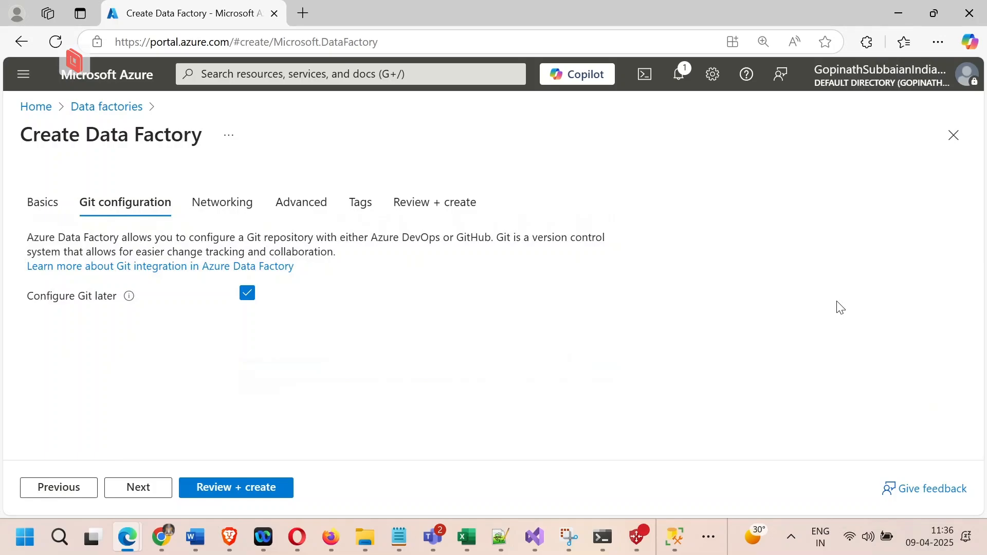
key("space")
scroll(841, 308, "down", 3)
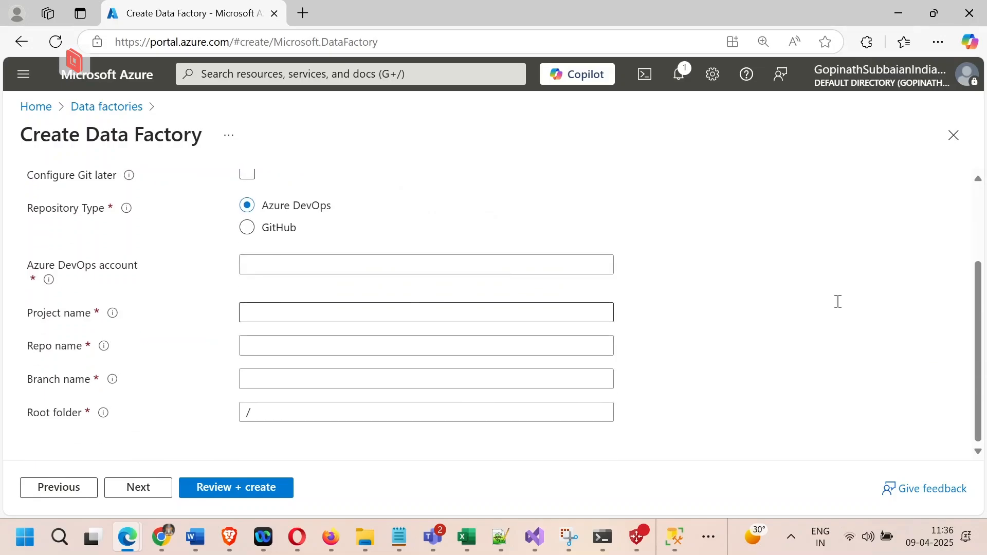
scroll(838, 301, "up", 3)
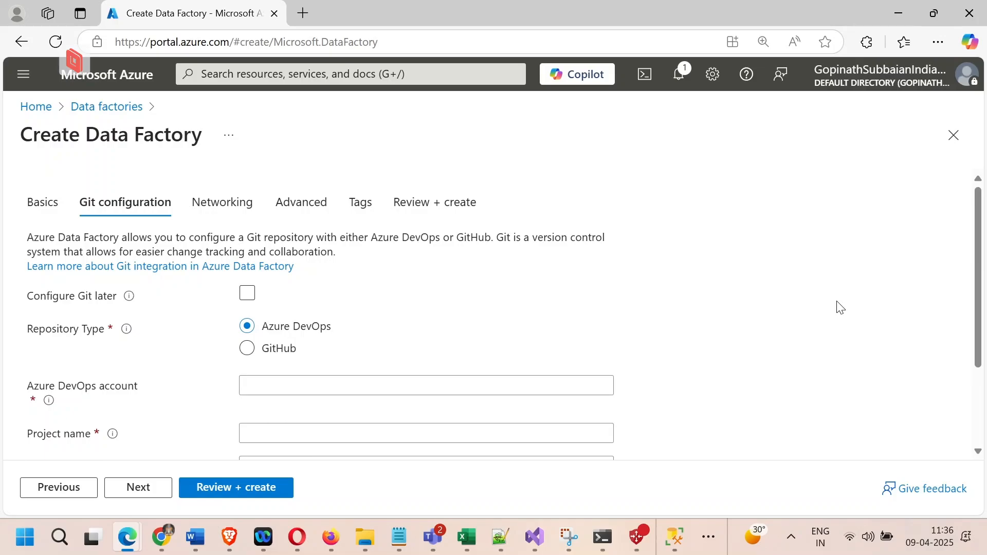
left_click(247, 292)
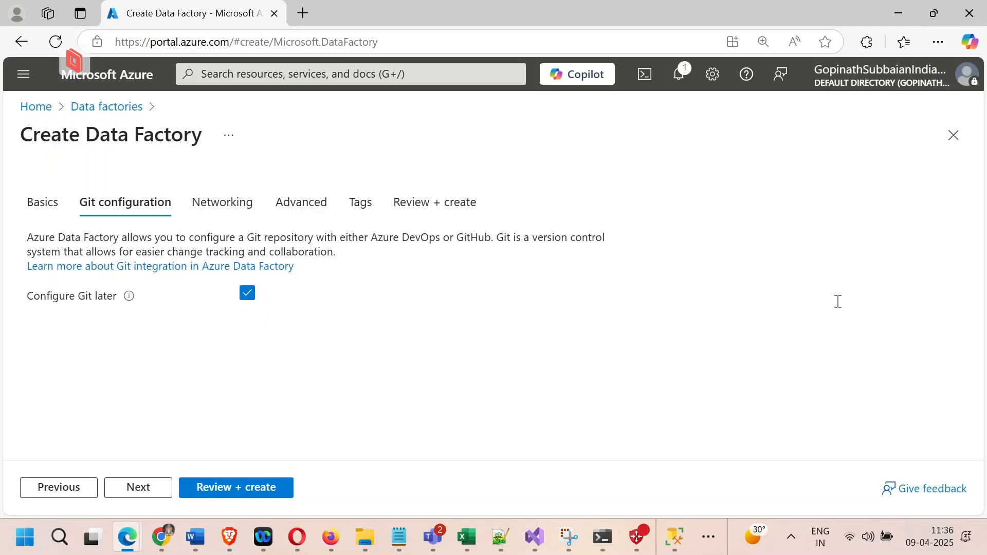
Examine the data factory's networking options for virtual network and endpoint connectivity, plus its encryption setting
left_click(222, 202)
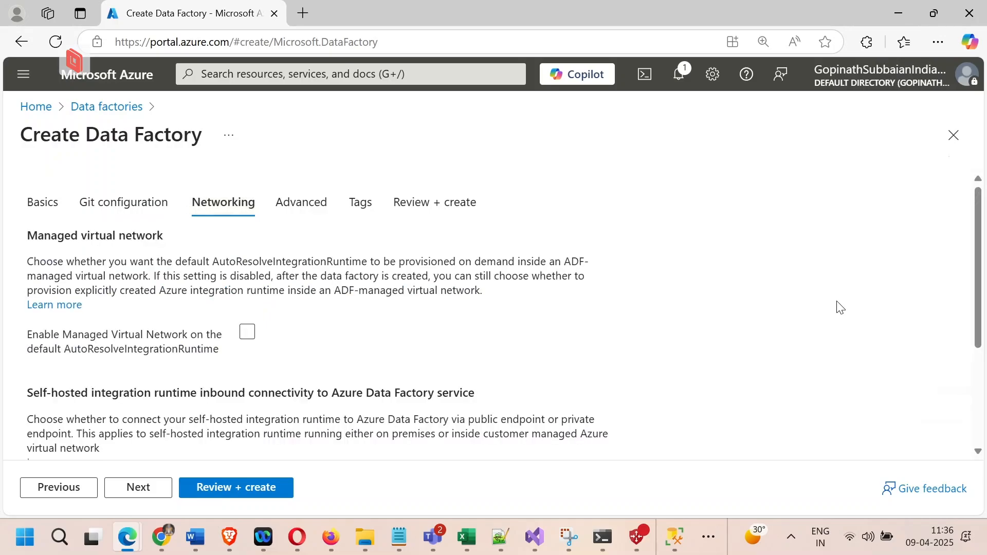
scroll(837, 303, "down", 3)
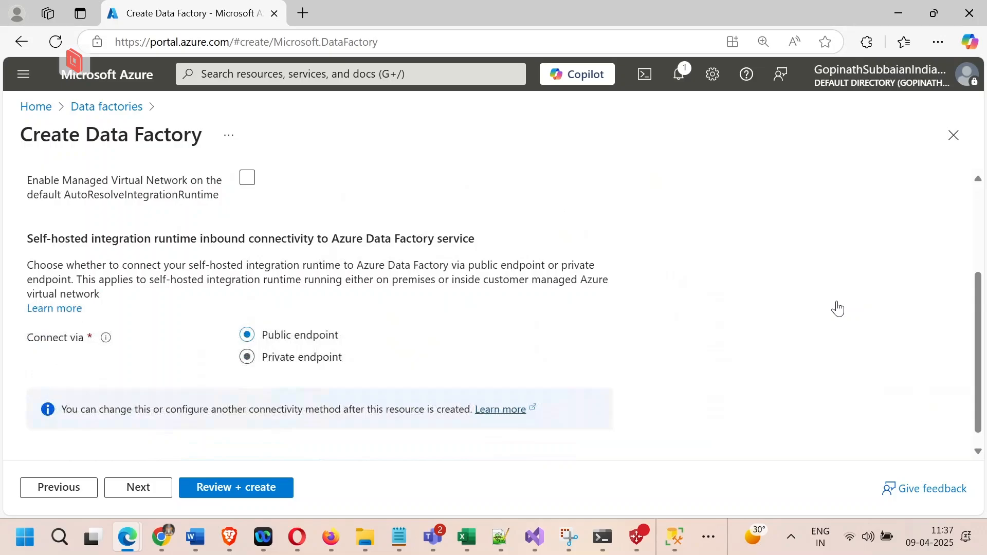
scroll(837, 308, "up", 3)
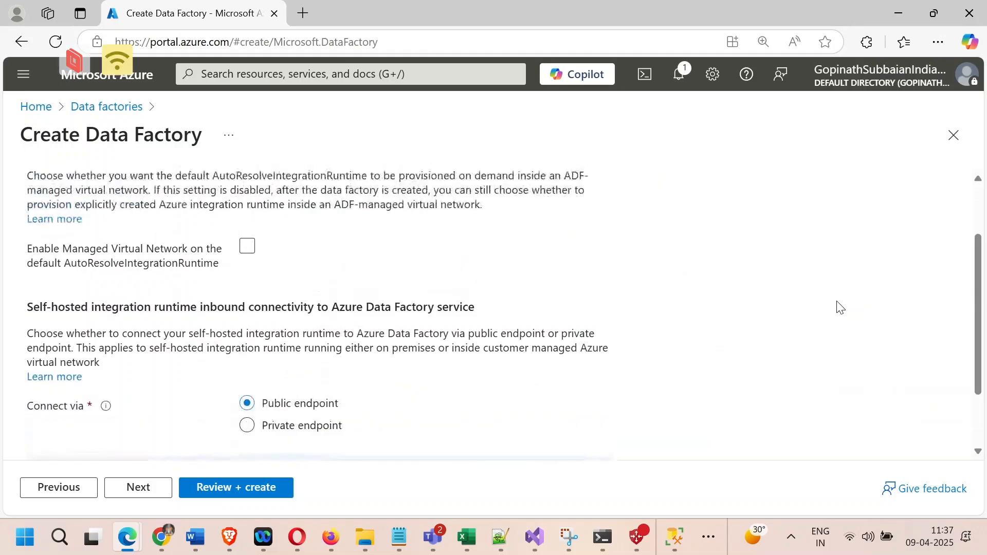
left_click(302, 202)
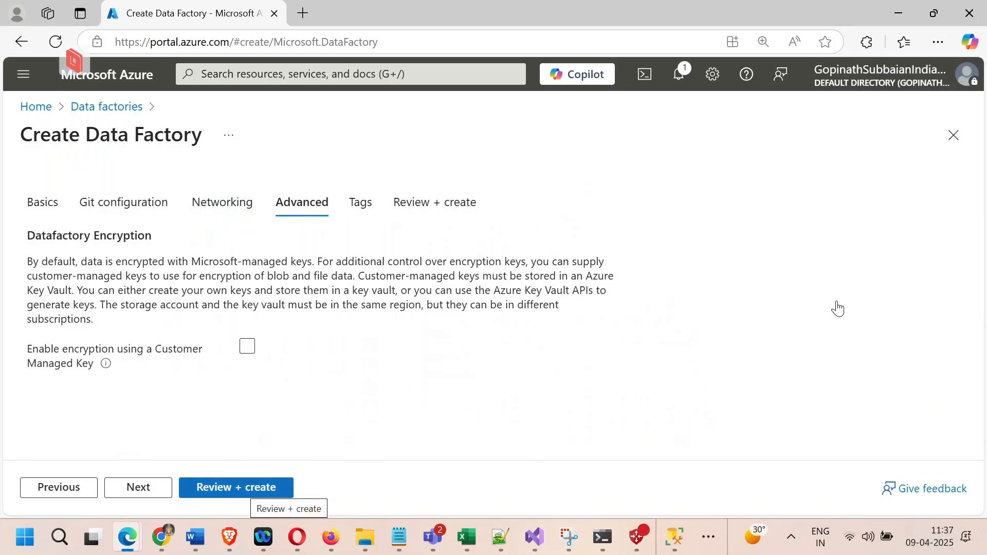
Review the configuration summary and terms, and create the data factory
left_click(250, 488)
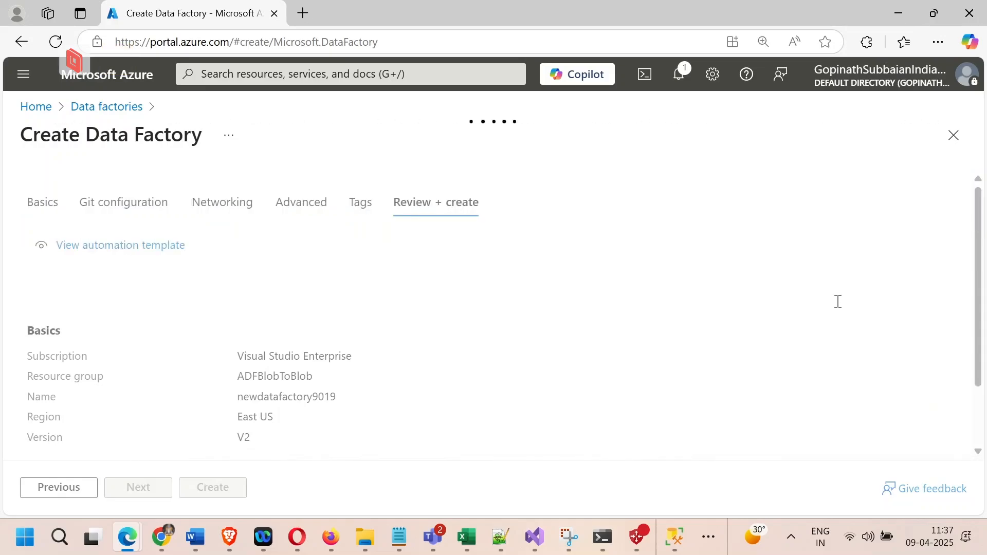
scroll(838, 301, "down", 2)
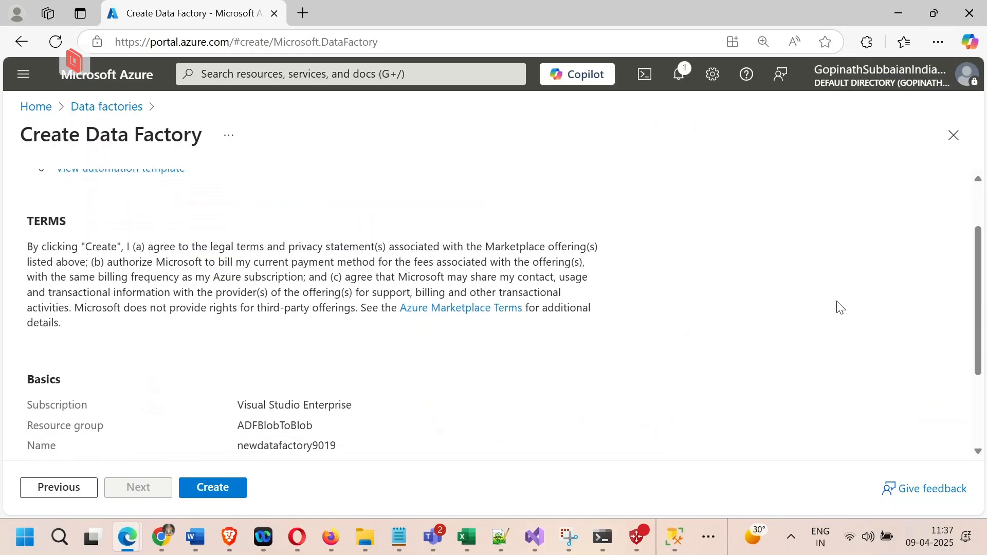
left_click(213, 488)
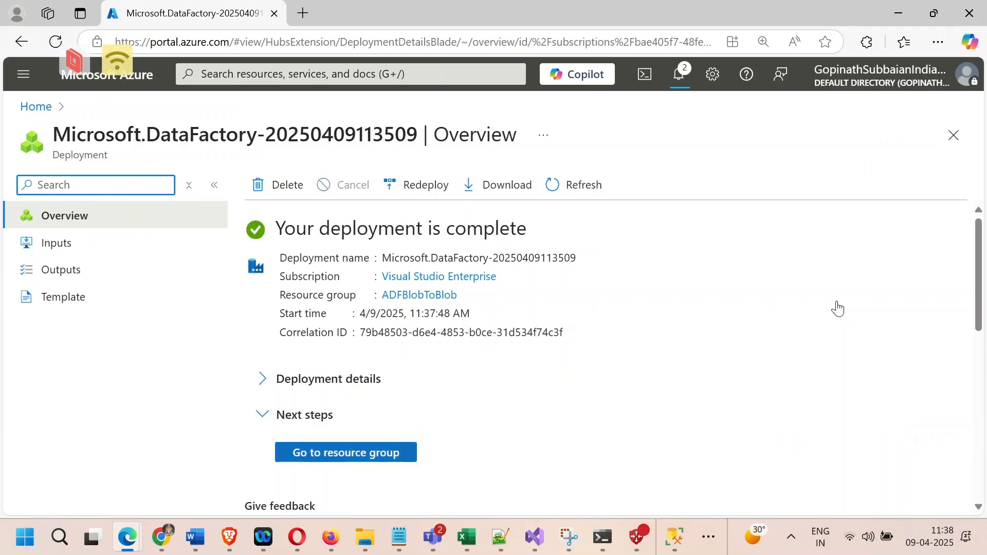
Open the deployment's resource group and look for newdatafactory9019 in its resource list
left_click(345, 453)
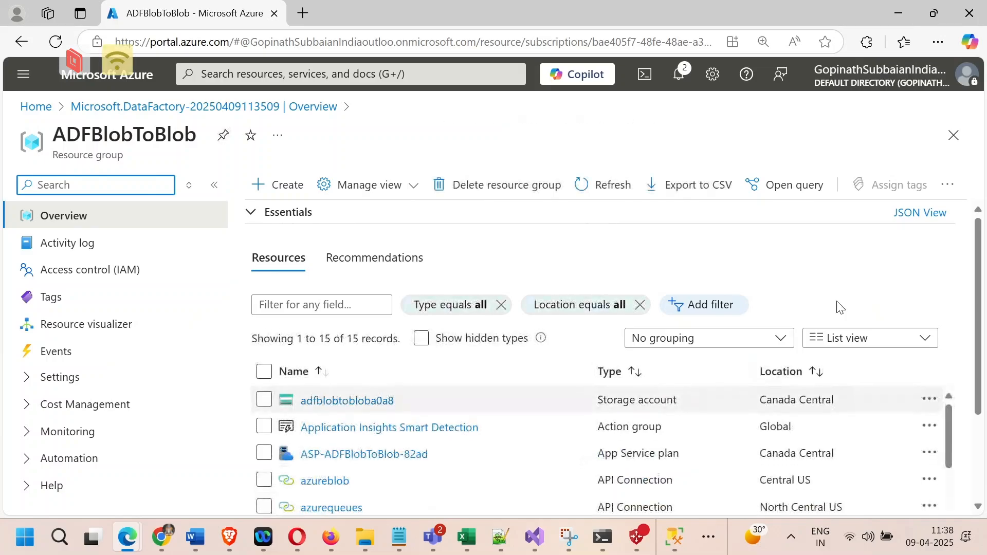
scroll(840, 307, "down", 3)
scroll(840, 308, "down", 5)
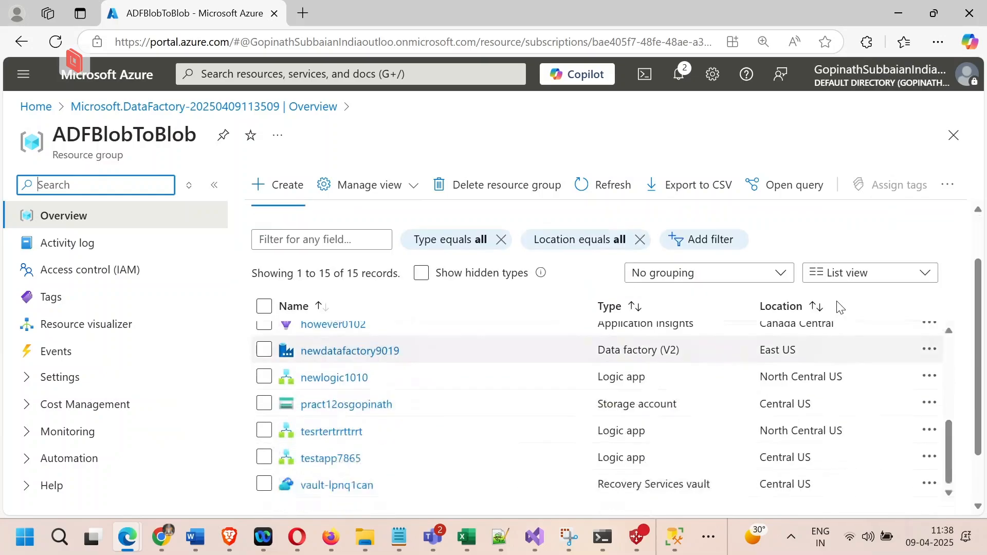
scroll(840, 307, "up", 6)
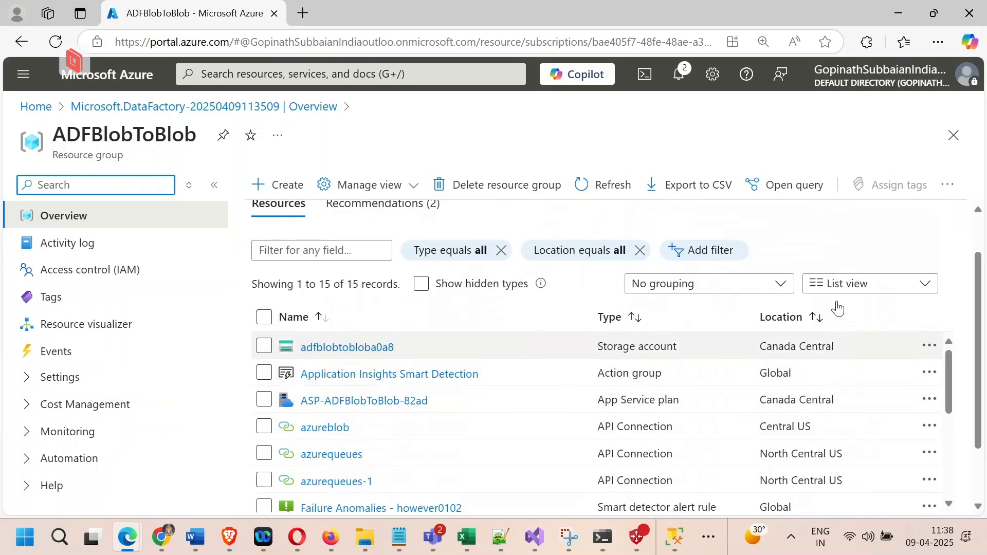
Return to the newdatafactory9019 data factory's overview and launch Azure Data Factory Studio
key("alt+Left")
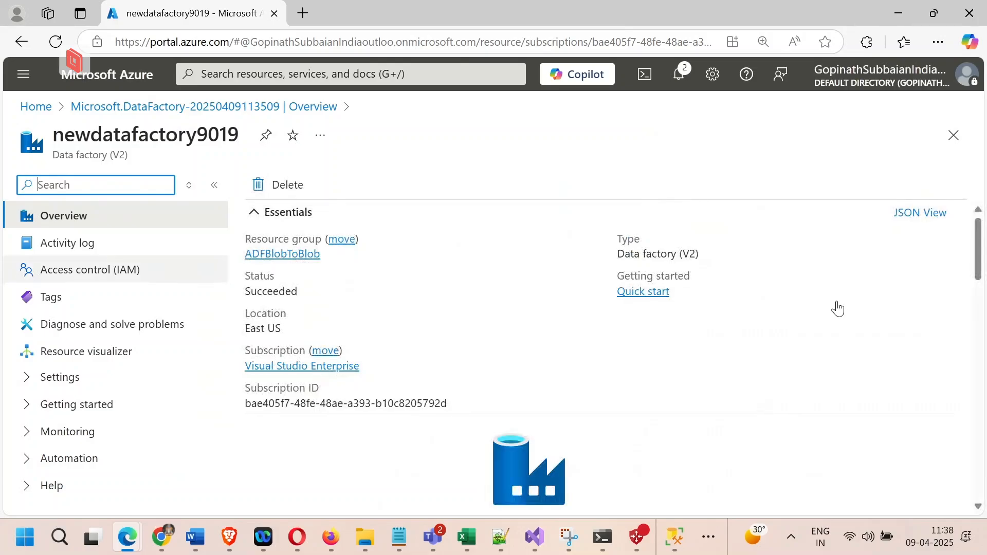
scroll(838, 308, "down", 3)
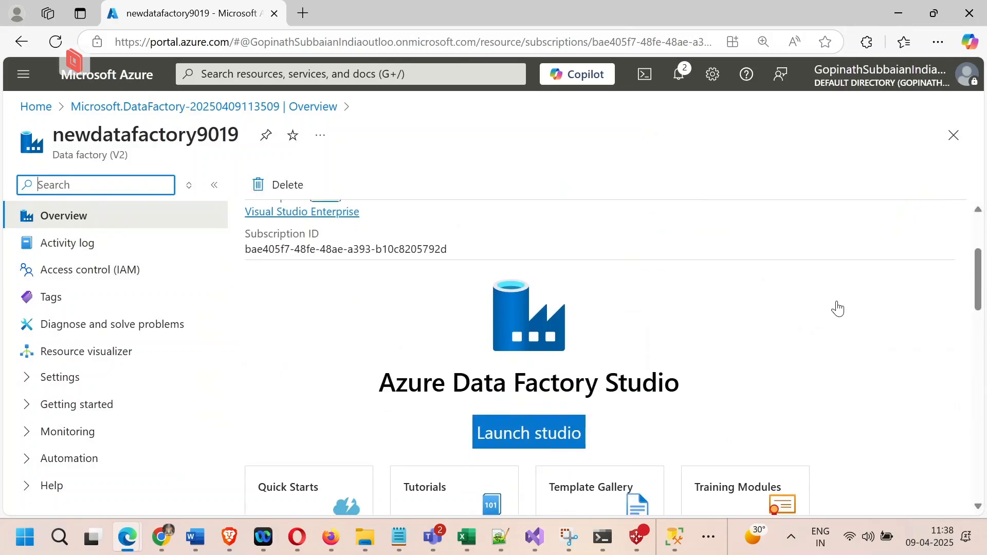
scroll(838, 308, "down", 2)
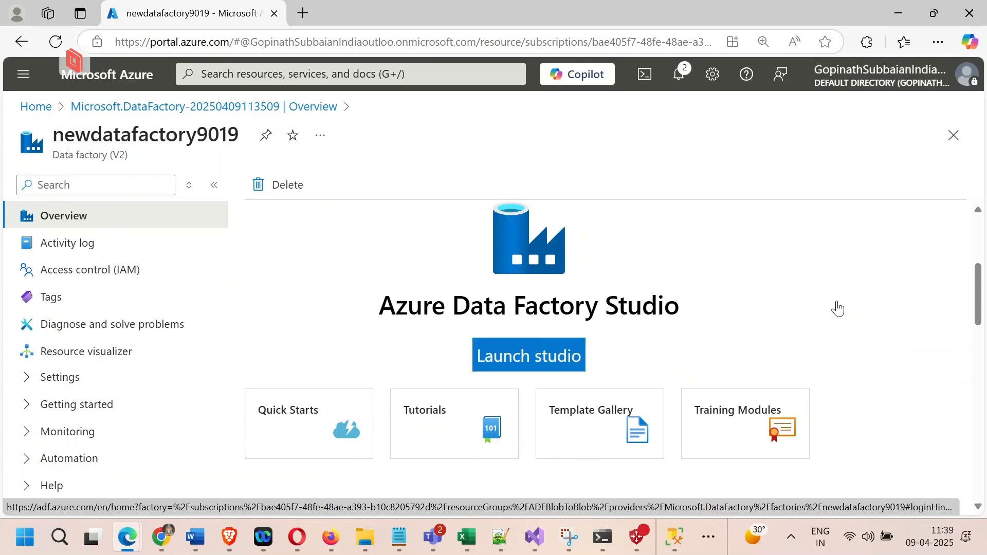
left_click(838, 309)
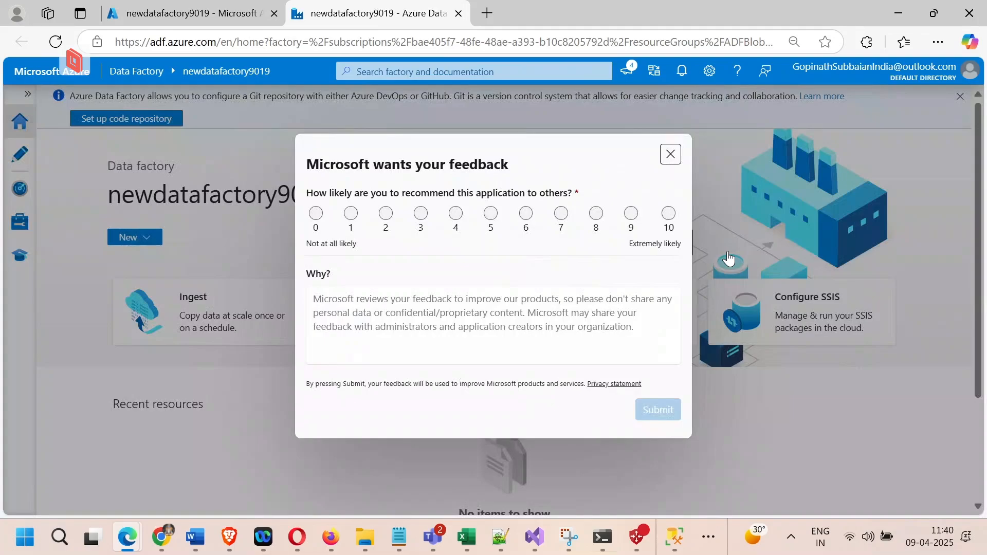
Submit the feedback survey with a rating of 7, and open the studio's authoring workspace for newdatafactory9019
left_click(561, 213)
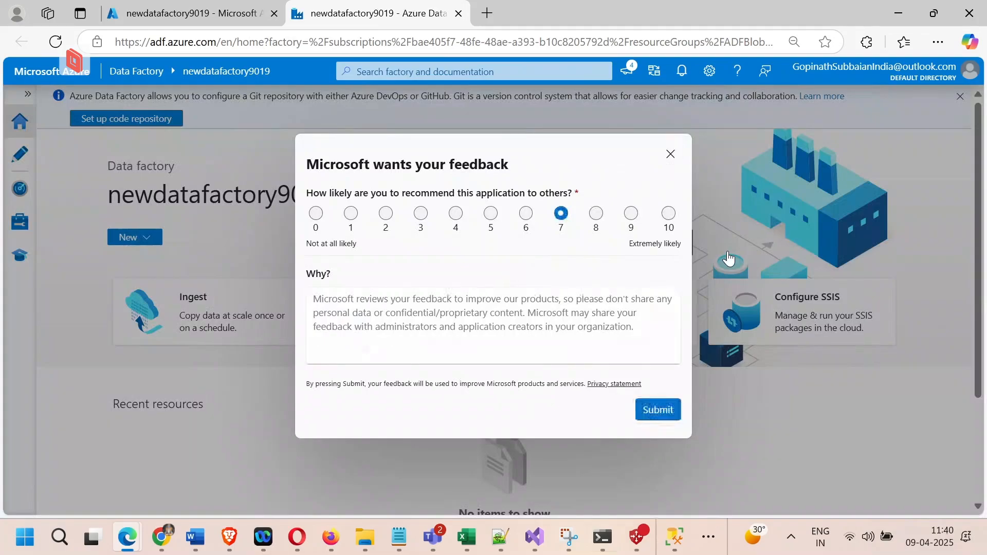
left_click(658, 409)
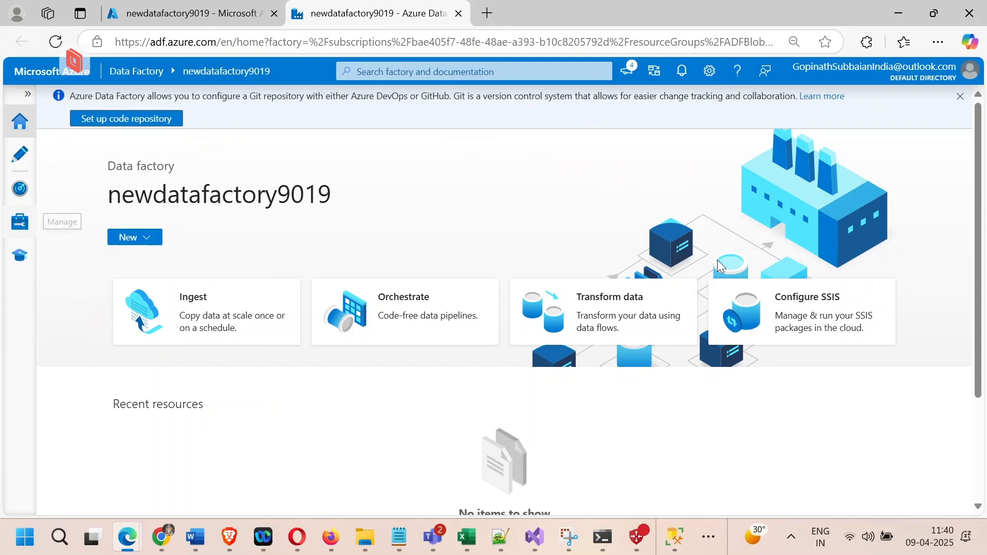
left_click(20, 155)
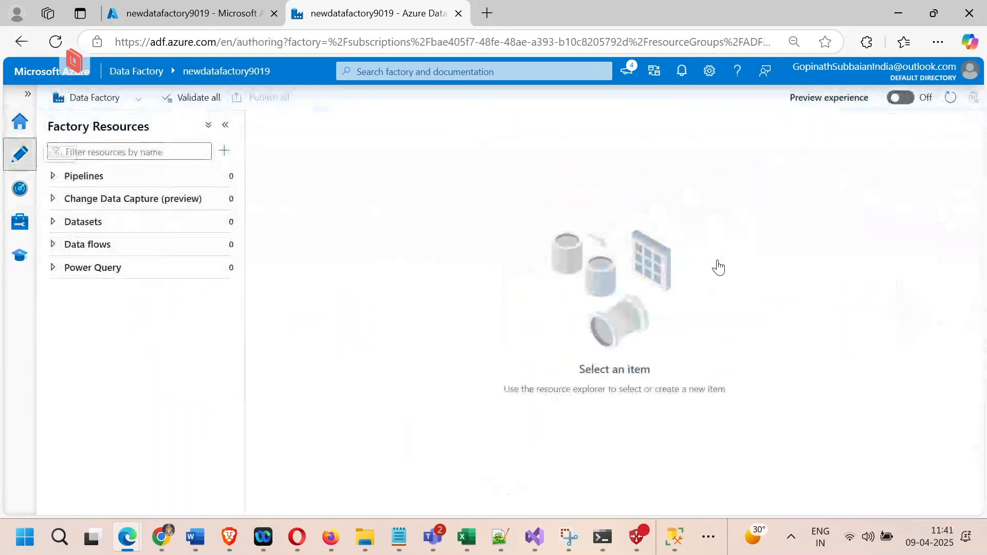